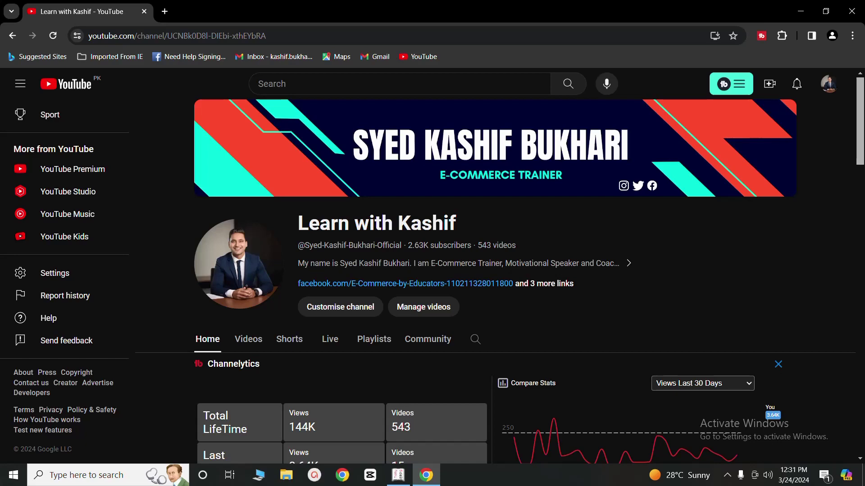
Switch to Tally.ERP 9 and start a receipt voucher for Ali Mobiles with Cash as the account.
left_click(395, 481)
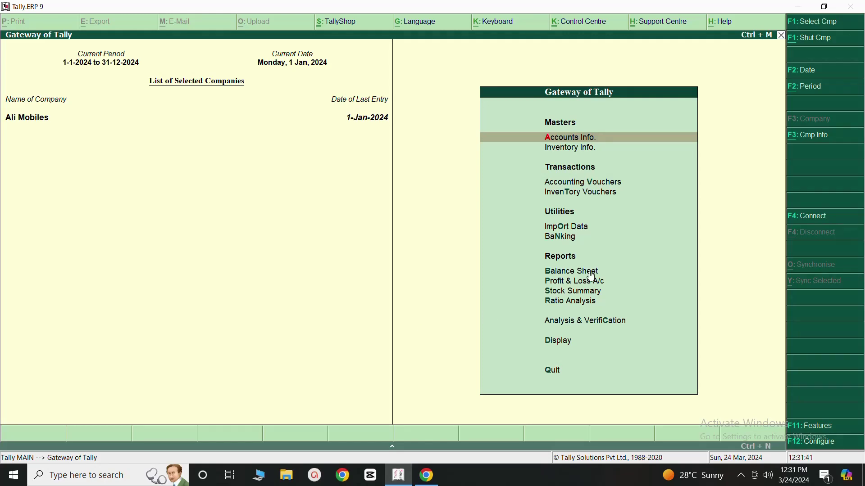
left_click(573, 186)
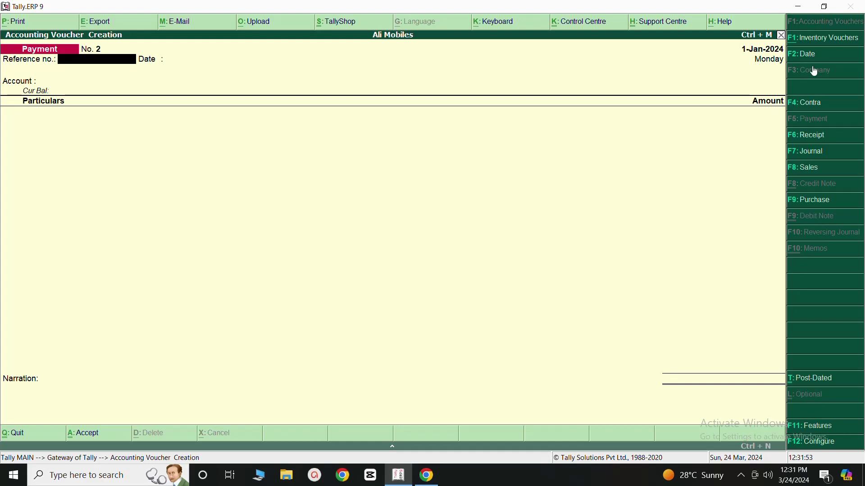
left_click(810, 135)
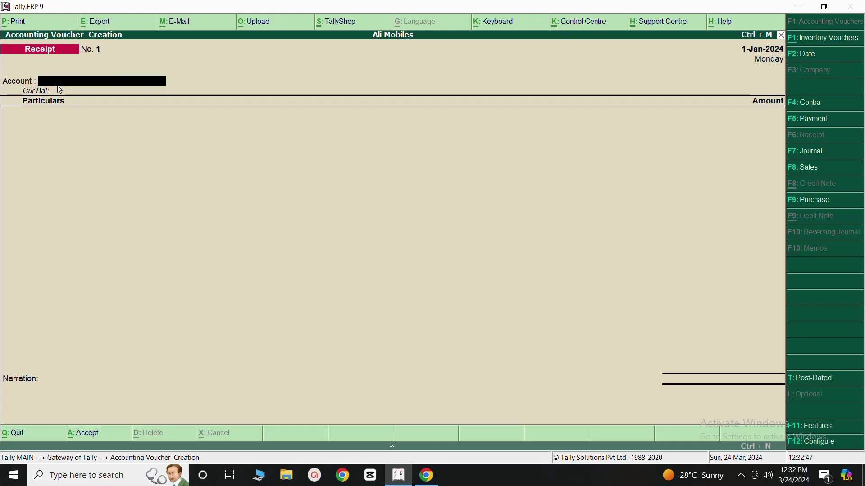
type("C")
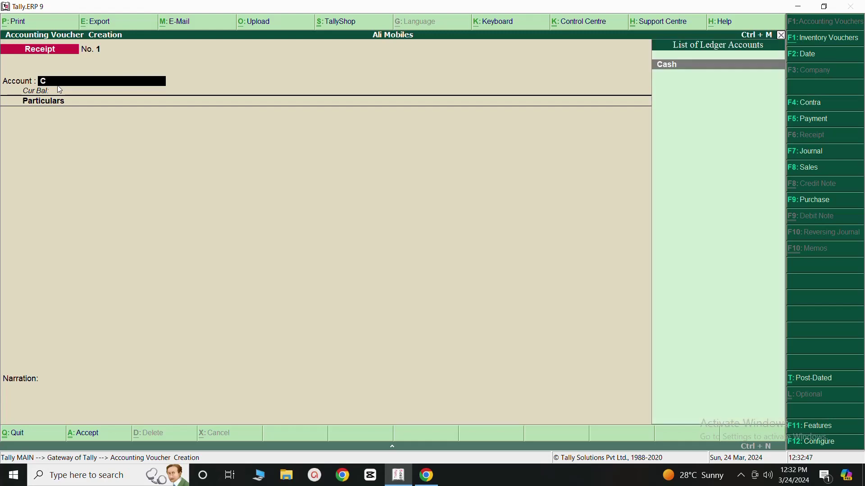
left_click(673, 66)
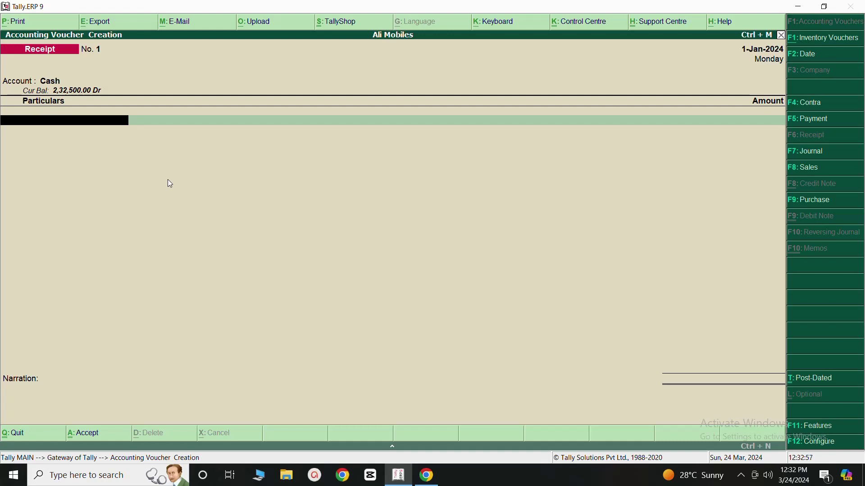
Add Al Madina Mobiles to the receipt's particulars with an amount of 100000.
type("M")
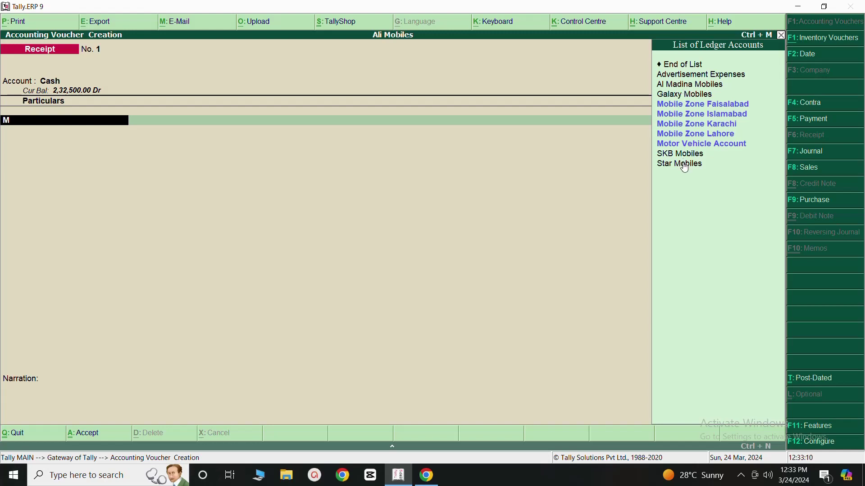
left_click(680, 87)
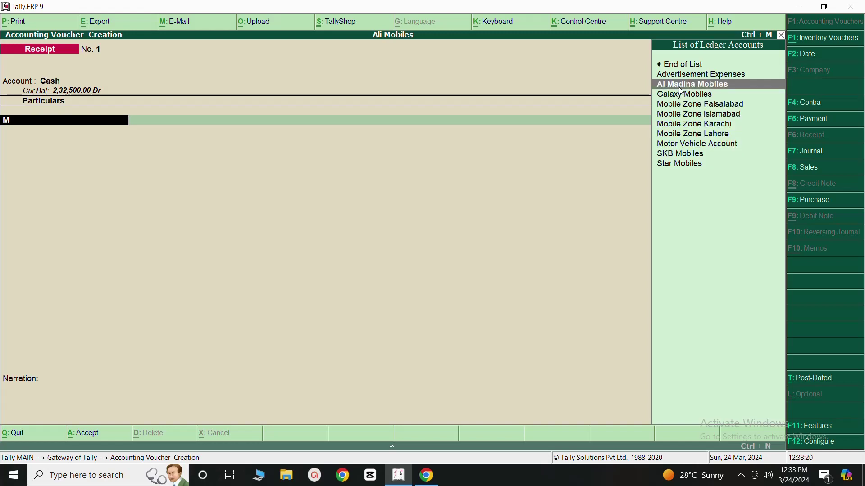
key("Return")
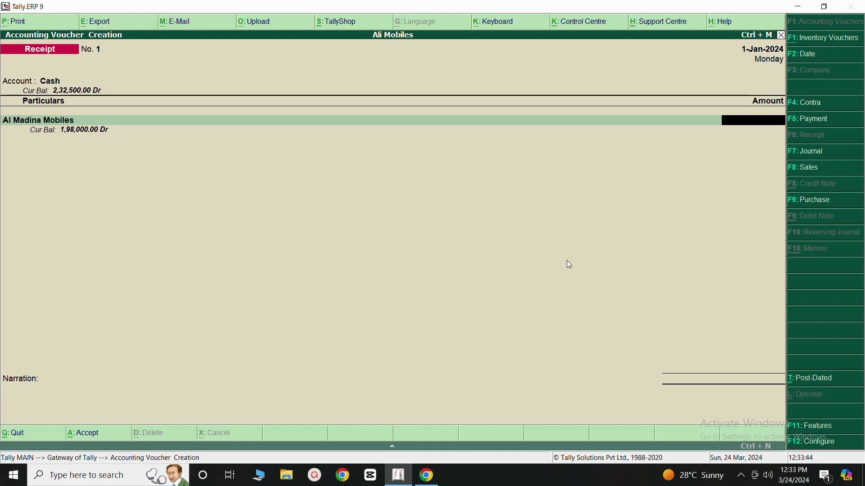
type("100000")
key("Return")
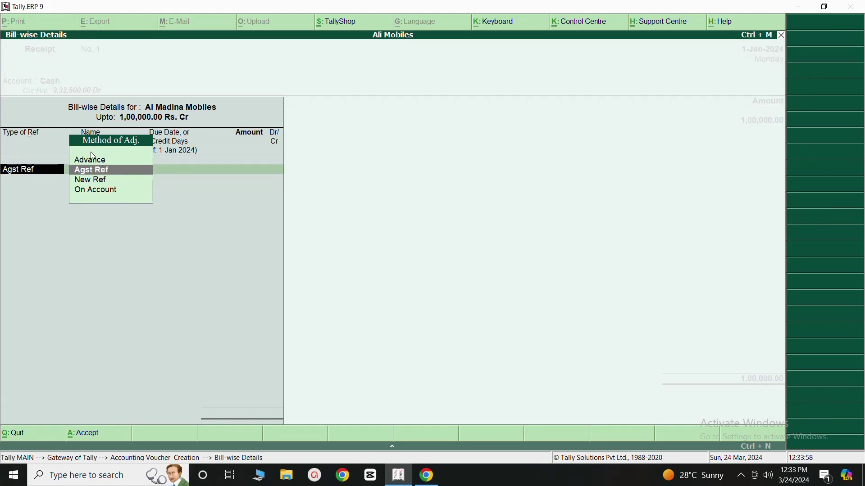
Allocate the Al Madina Mobiles receipt as Agst Ref to pending bill 2, accepting the full 1,00,000.00 Cr.
left_click(95, 174)
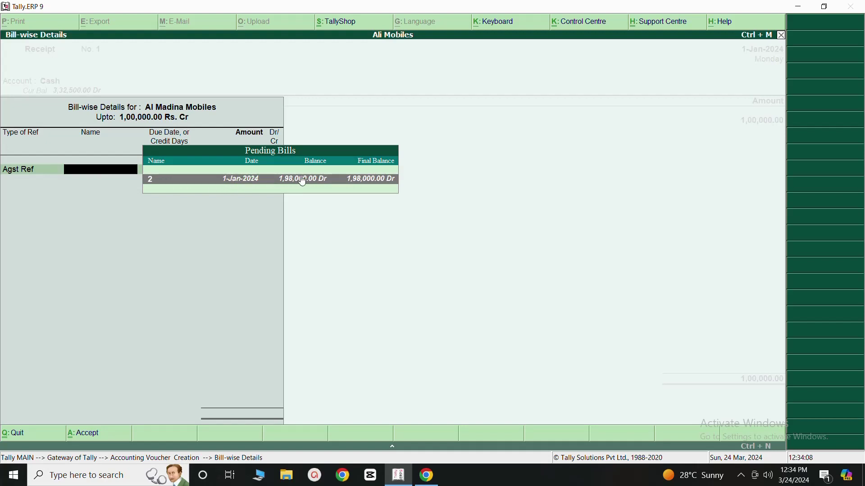
left_click(234, 177)
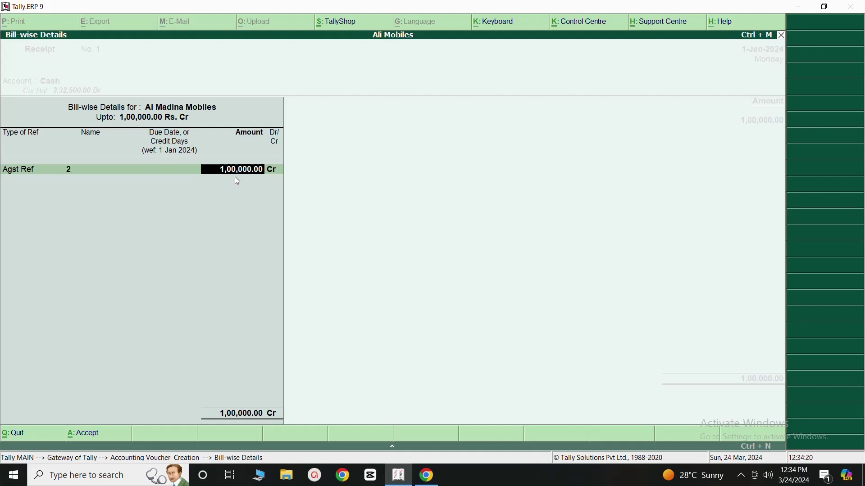
key("Return")
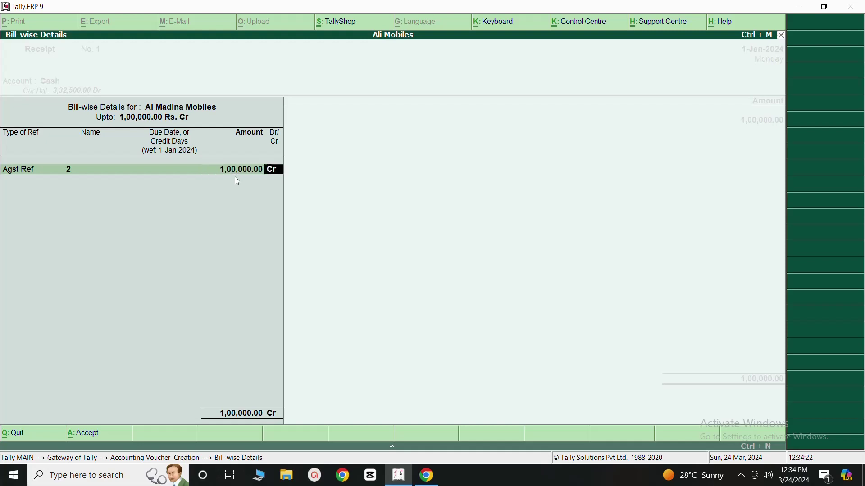
key("Return")
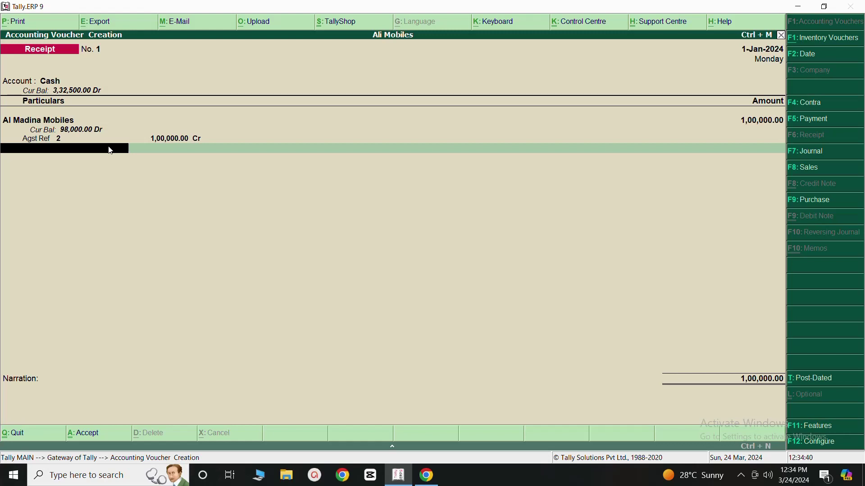
Add Galaxy Mobiles as the second particulars line of the receipt with an amount of 50000.
type("M")
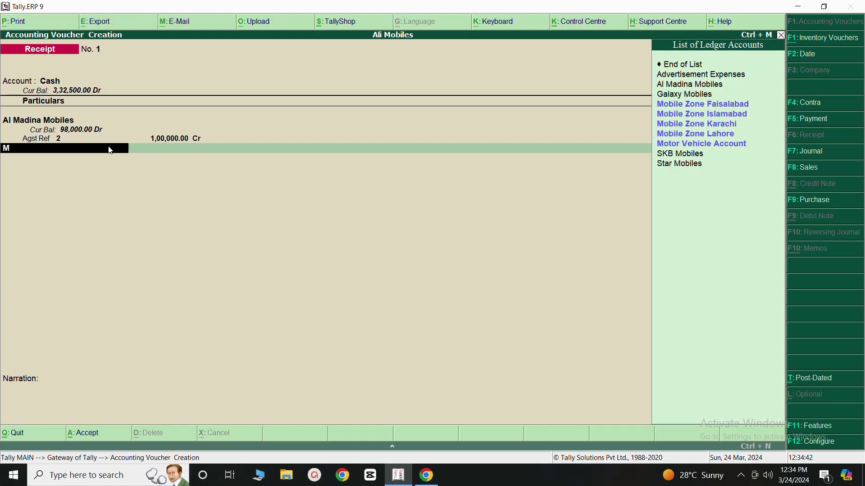
left_click(674, 96)
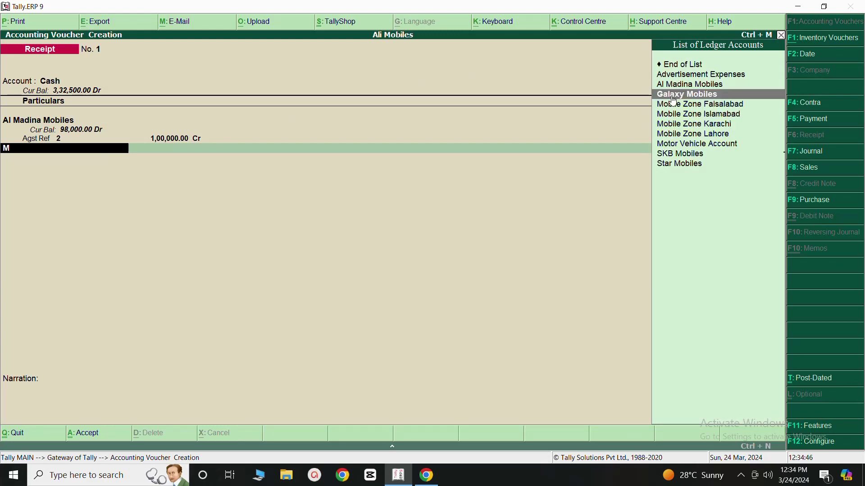
left_click(675, 95)
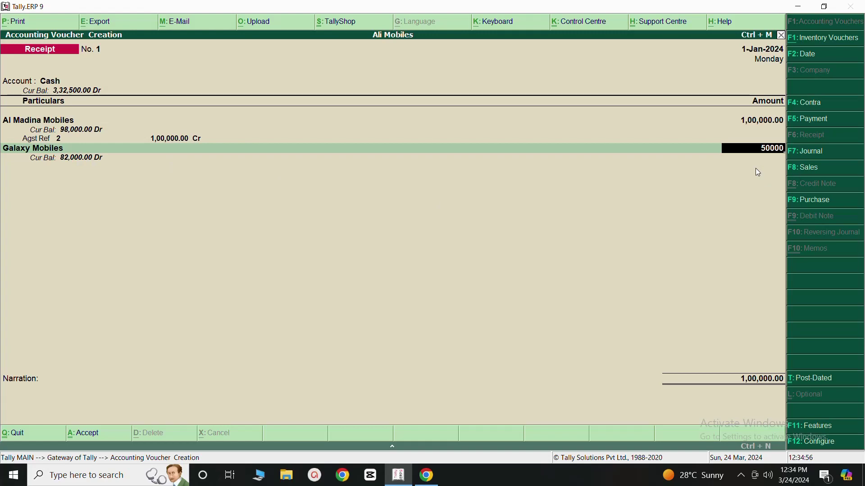
key("Return")
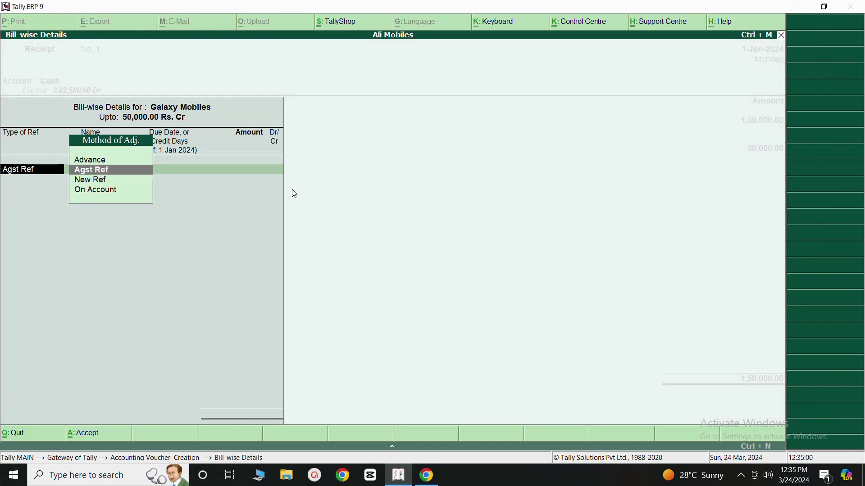
Allocate the Galaxy Mobiles receipt as Agst Ref to pending bill 1 for the full 50,000.00 Cr.
left_click(96, 171)
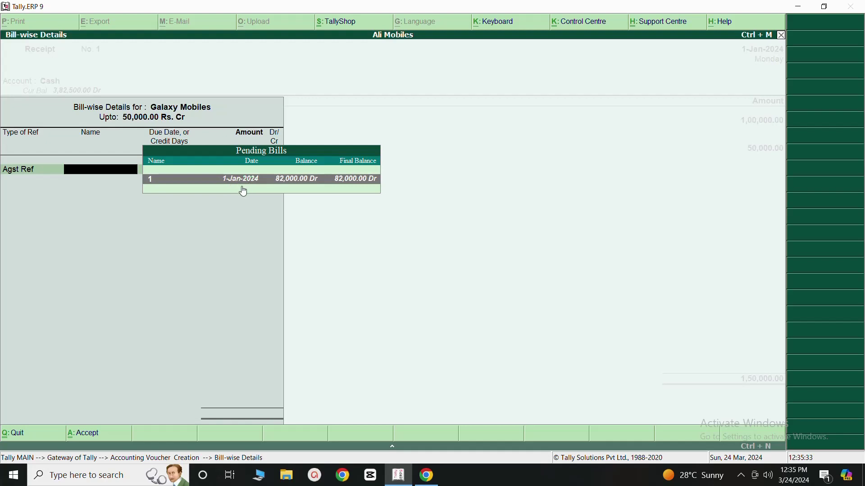
key("Return")
key("Return")
key("Return")
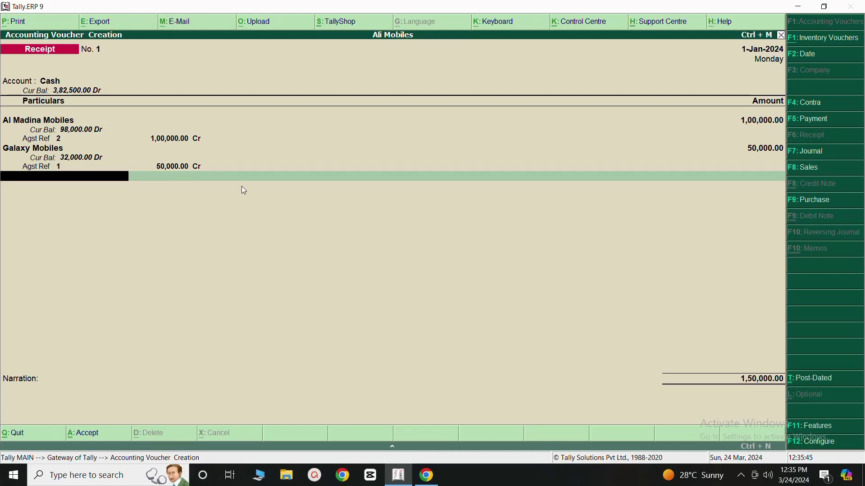
Finish the receipt voucher with an empty narration, accept it, and return to the Gateway of Tally.
key("Return")
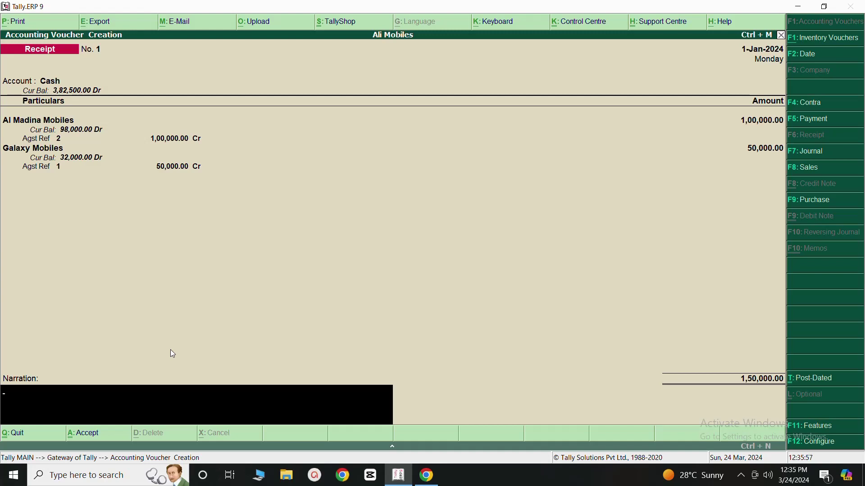
key("Return")
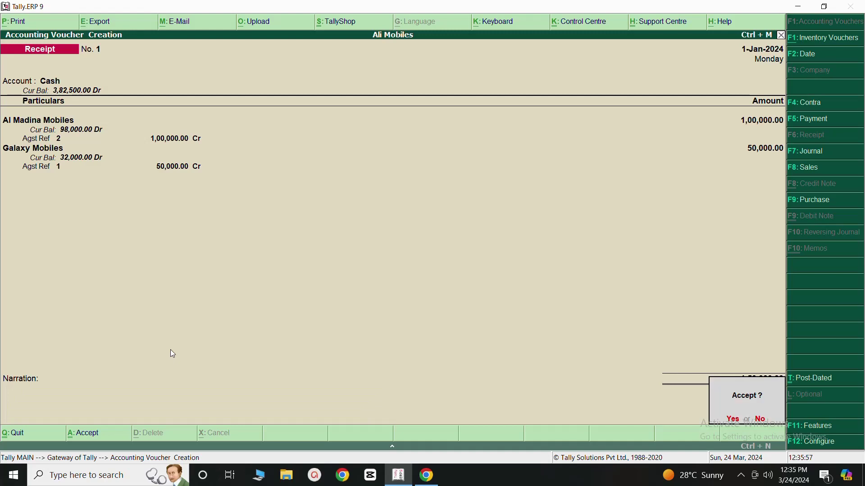
left_click(737, 426)
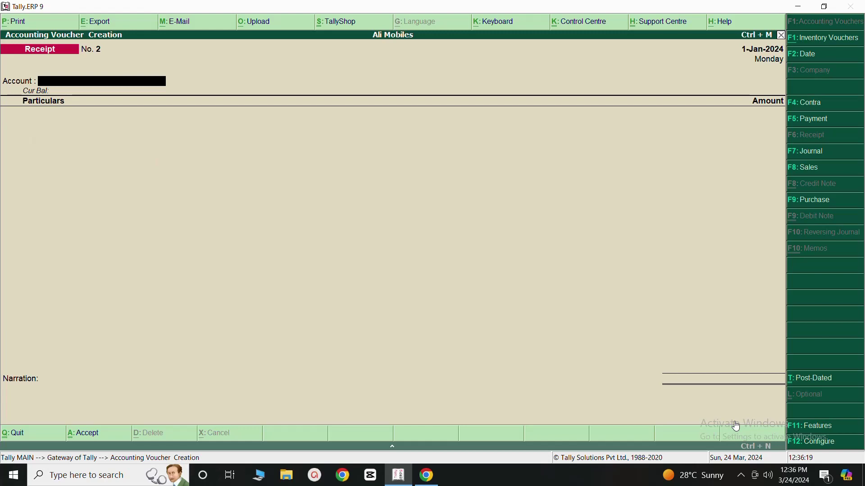
left_click(782, 36)
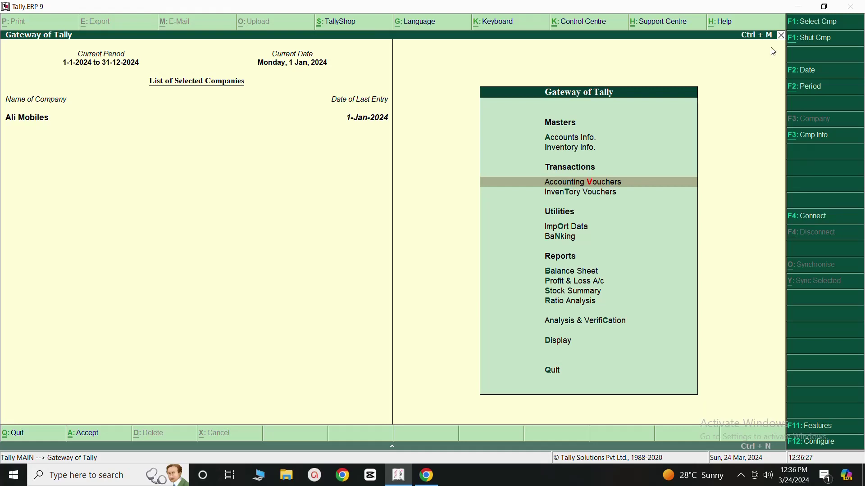
Open the Balance Sheet and drill down through Current Assets to the Sundry Debtors group summary.
left_click(568, 275)
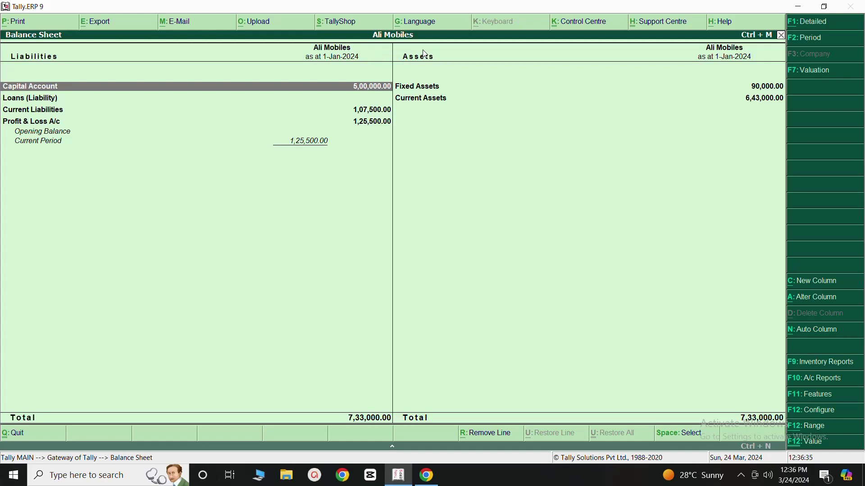
left_click(421, 101)
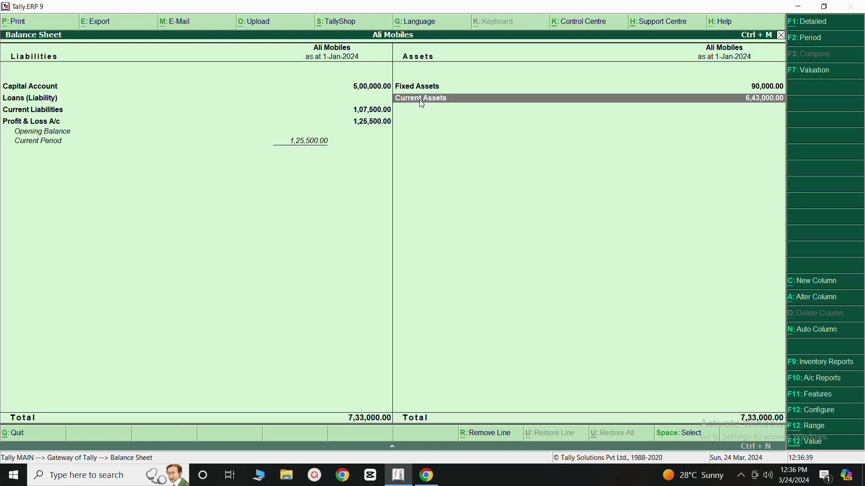
left_click(420, 100)
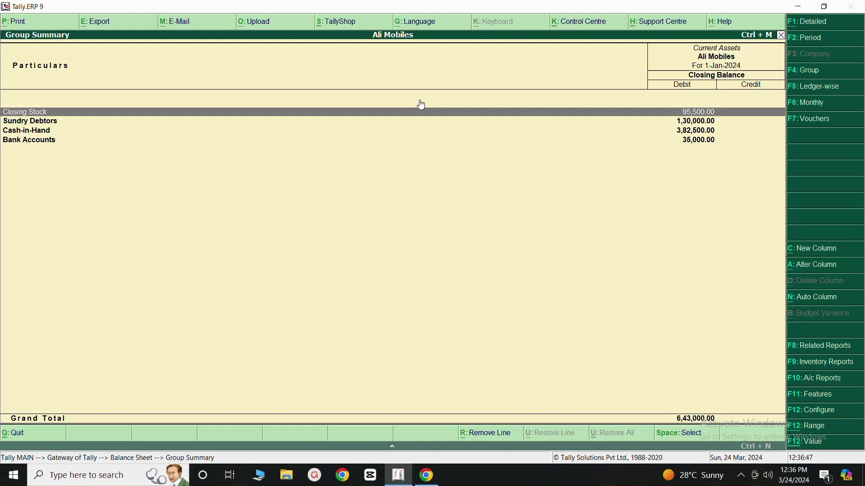
key("Down")
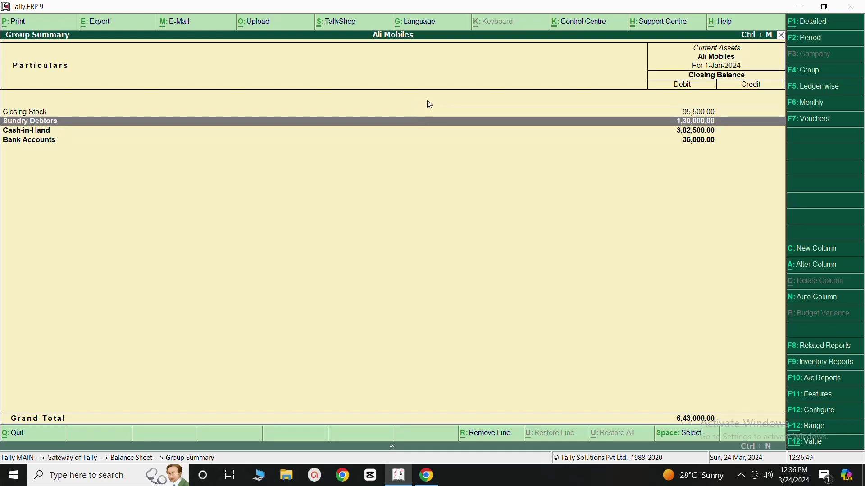
key("Return")
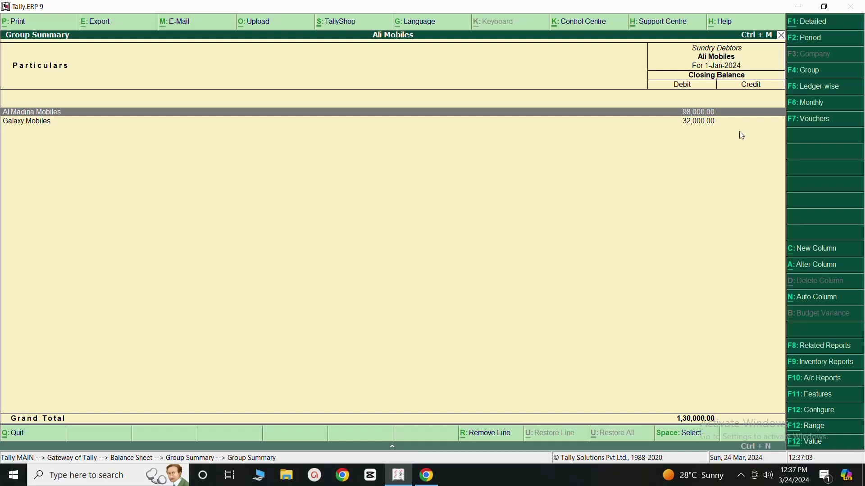
Review the January ledger vouchers and cash receipt of Al Madina Mobiles, and return to the Sundry Debtors summary.
key("Return")
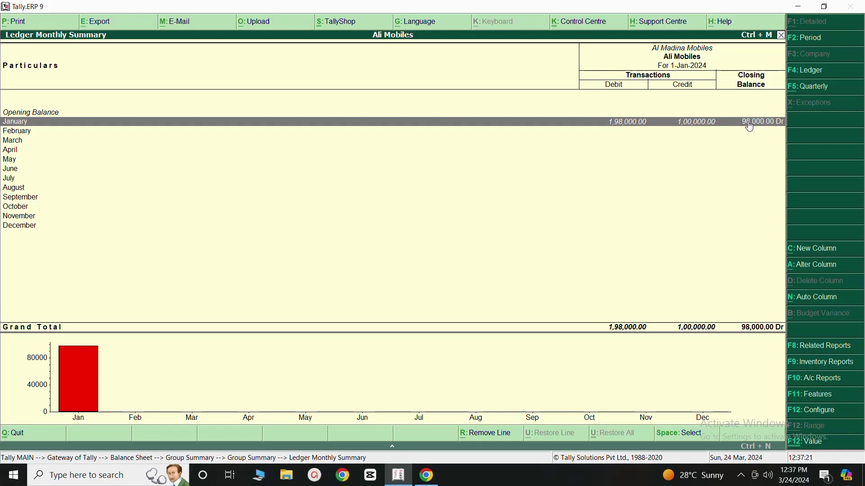
left_click(731, 127)
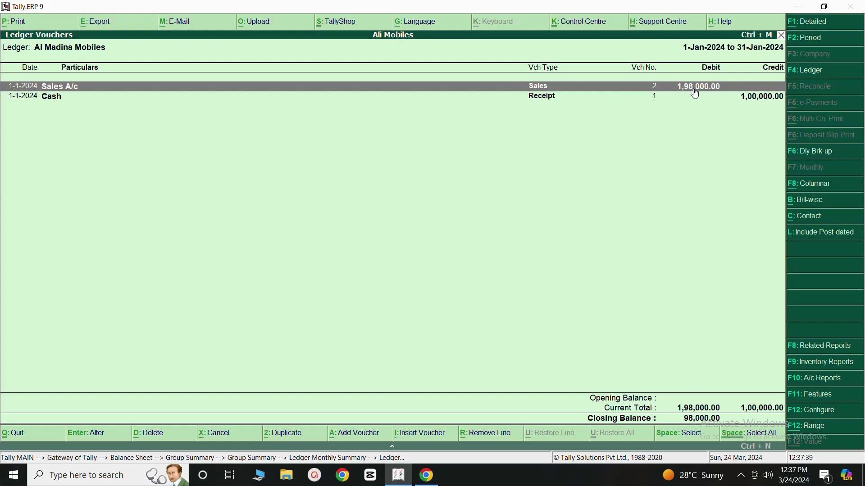
left_click(52, 101)
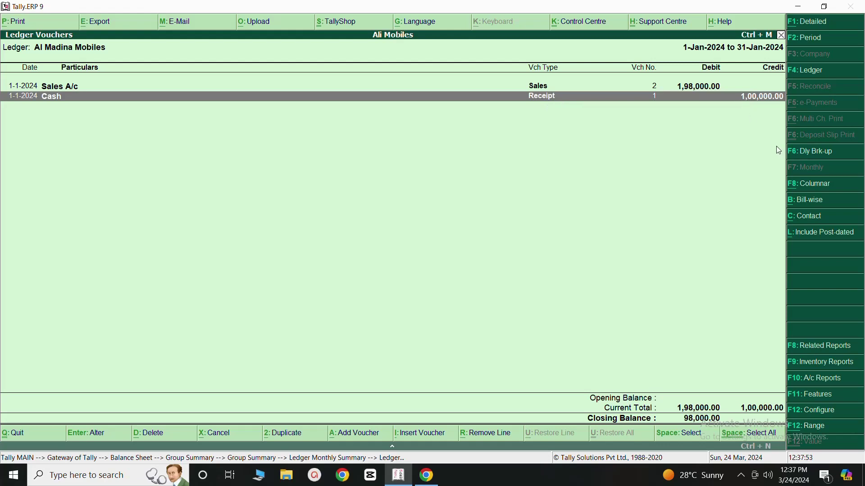
key("Return")
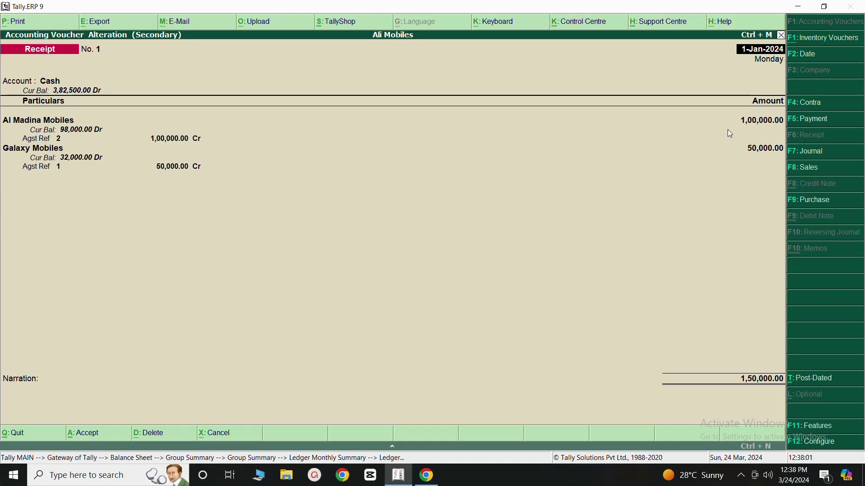
left_click(781, 36)
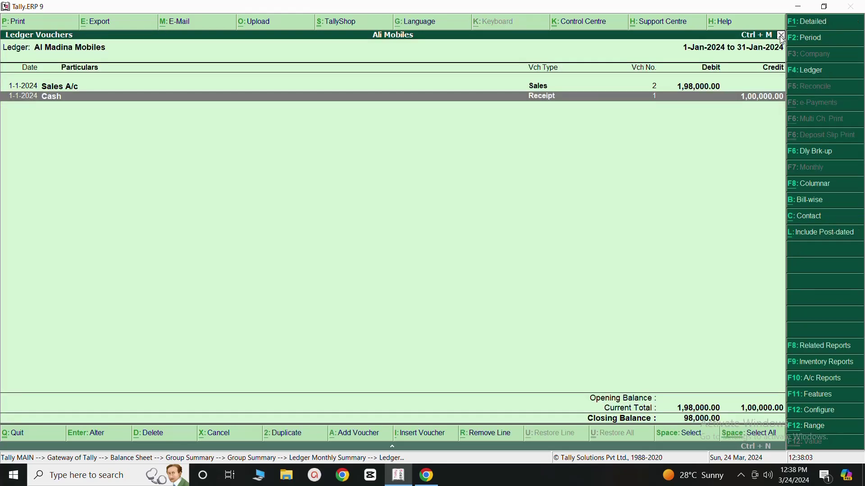
left_click(782, 36)
left_click(782, 37)
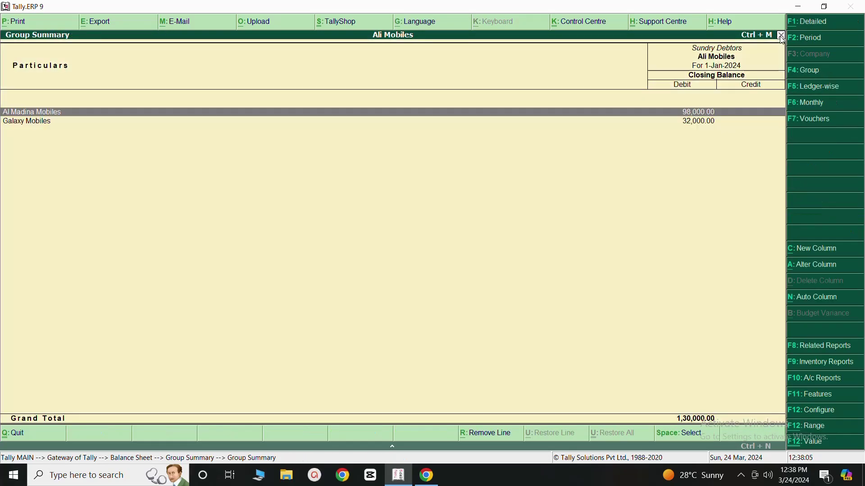
Check the Galaxy Mobiles balance in the Sundry Debtors summary and return to the Balance Sheet.
left_click(26, 123)
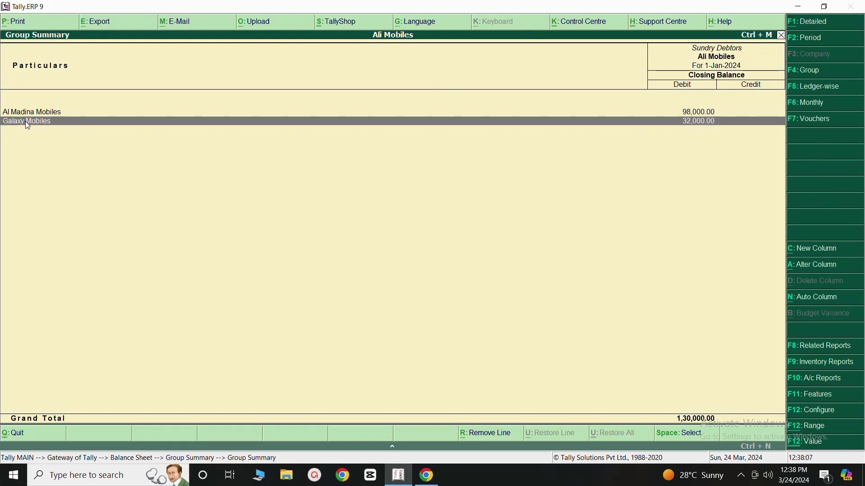
left_click(782, 36)
left_click(782, 36)
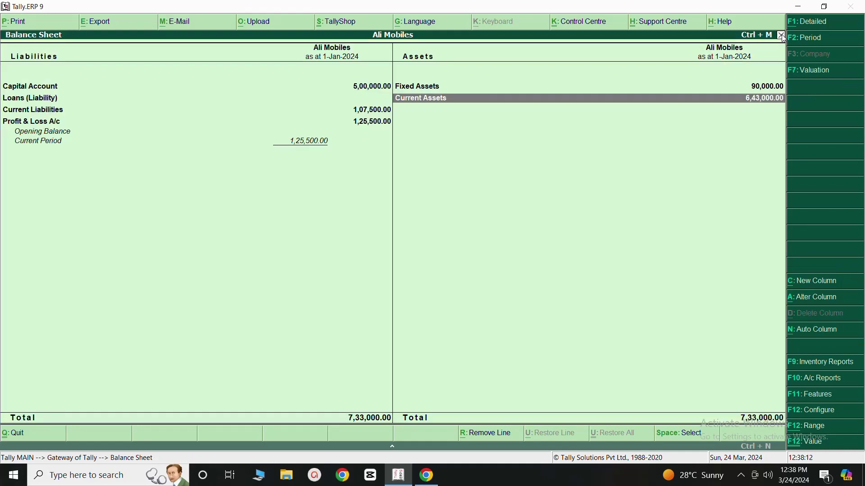
Drill down from Current Assets through Cash-in-Hand to the January ledger vouchers of the Cash account.
key("Return")
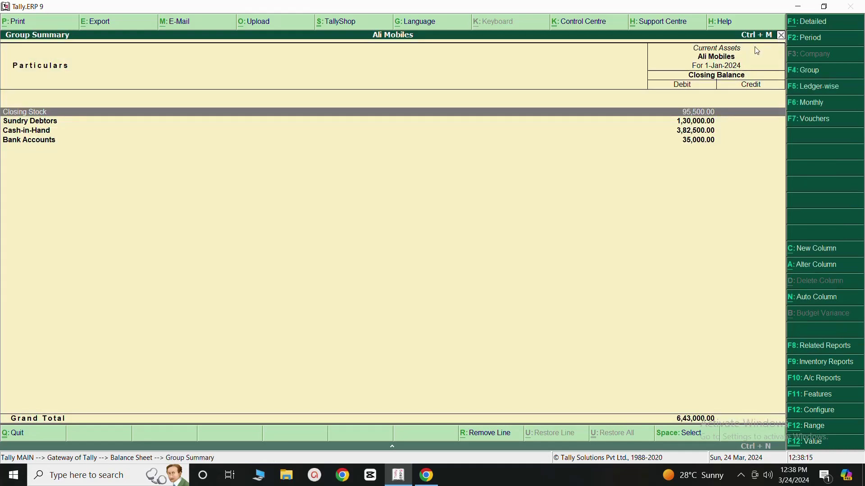
left_click(43, 132)
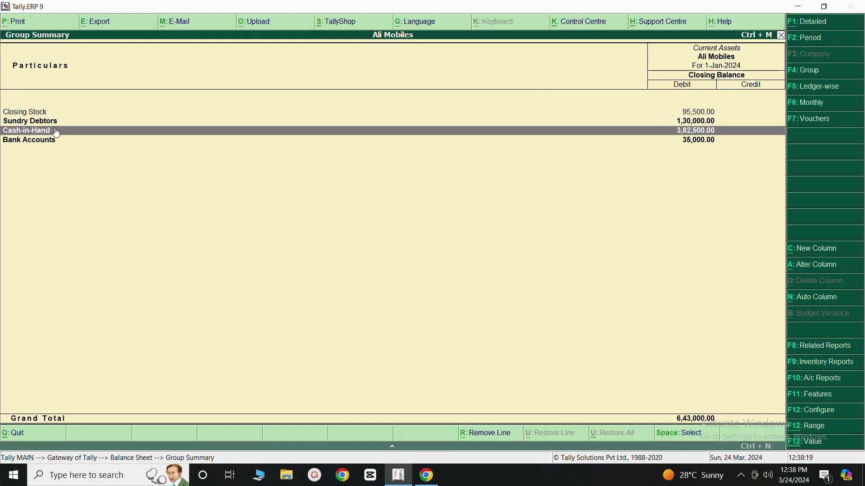
double_click(56, 132)
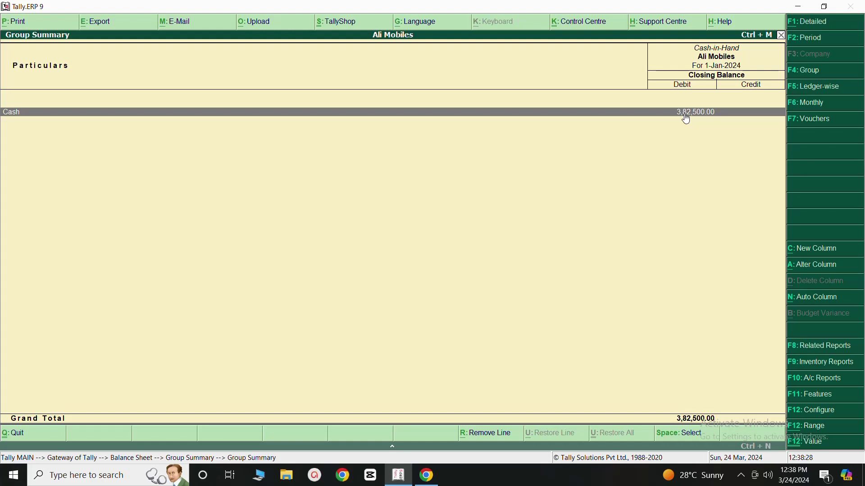
double_click(687, 119)
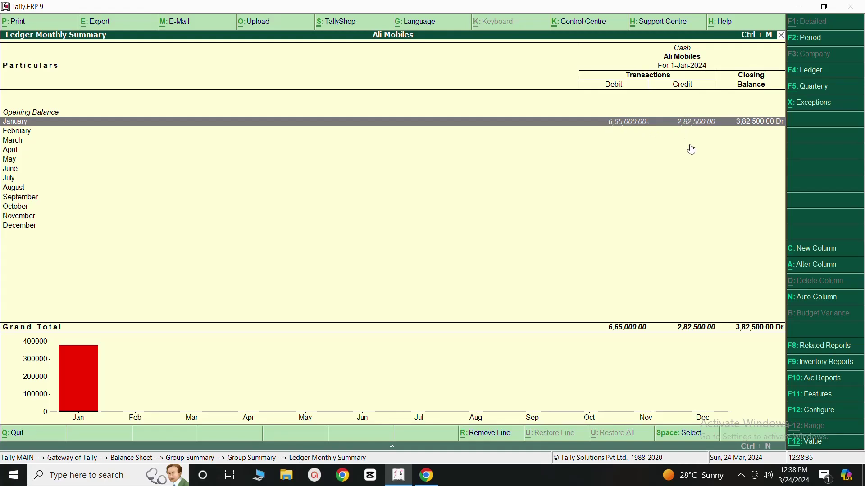
key("Return")
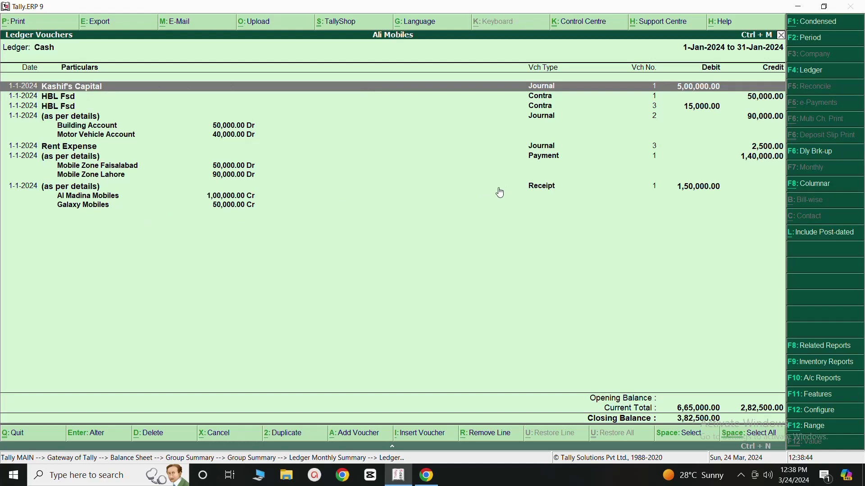
Examine the Cash ledger entries down to the receipt voucher and its Al Madina Mobiles and Galaxy Mobiles lines.
key("Down")
key("Down")
key("Down")
key("Down")
key("Down")
key("Down")
key("Down")
key("Down")
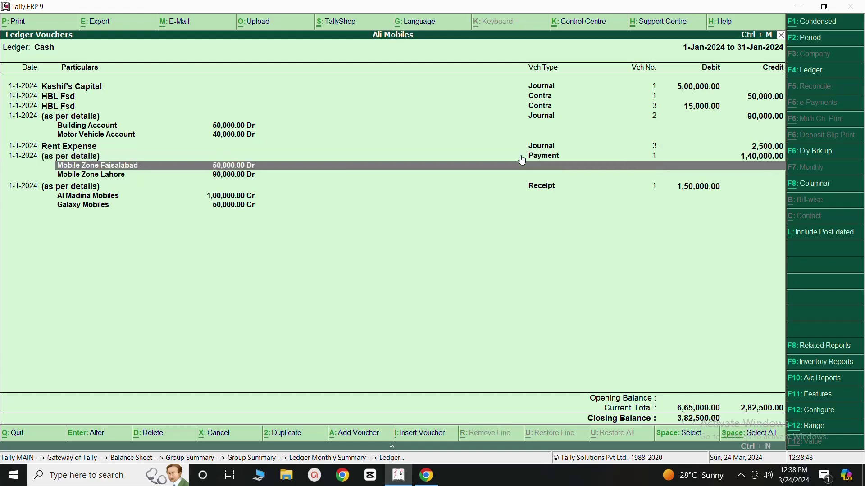
key("Down")
key("Down")
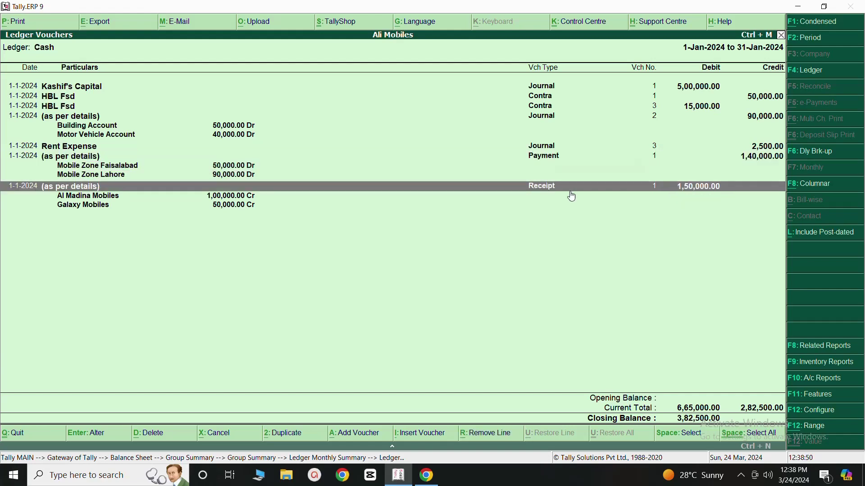
left_click(237, 200)
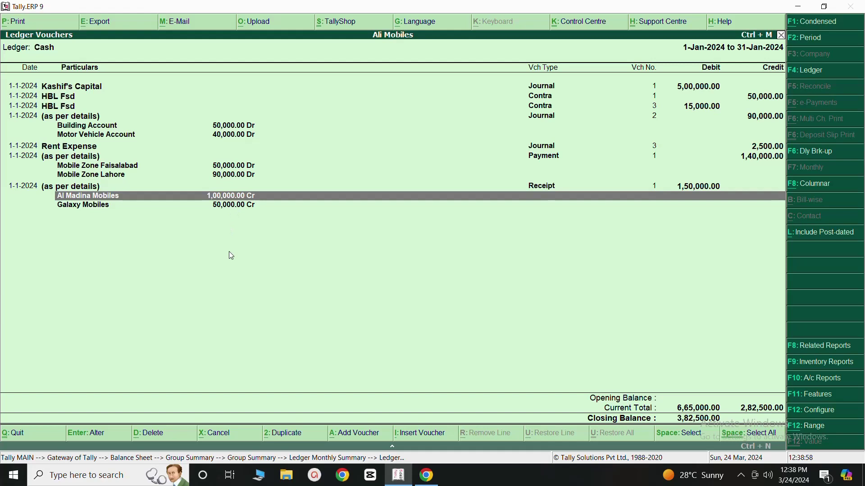
key("Down")
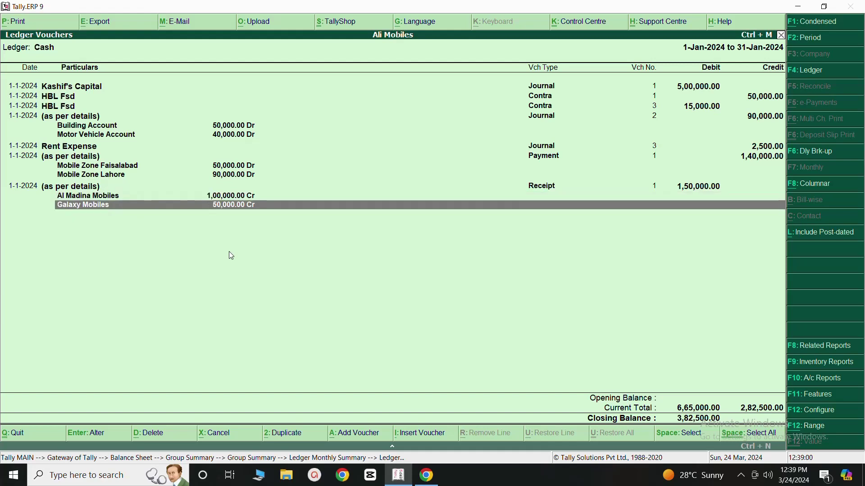
key("Up")
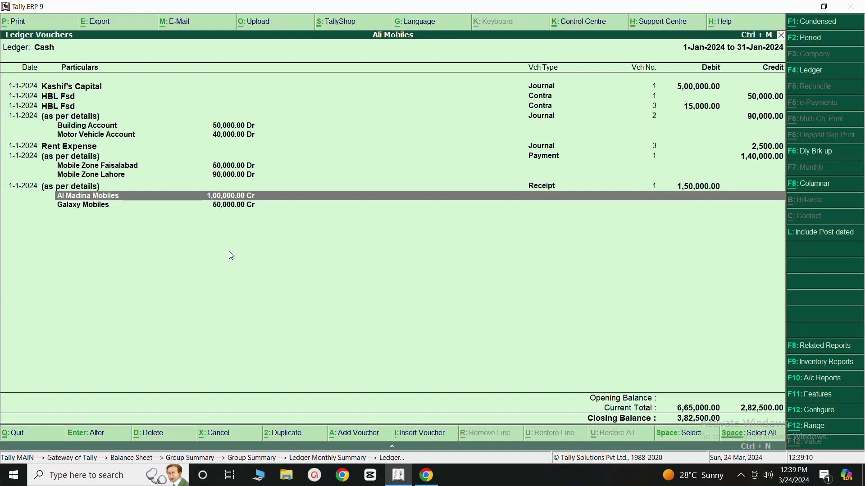
key("Down")
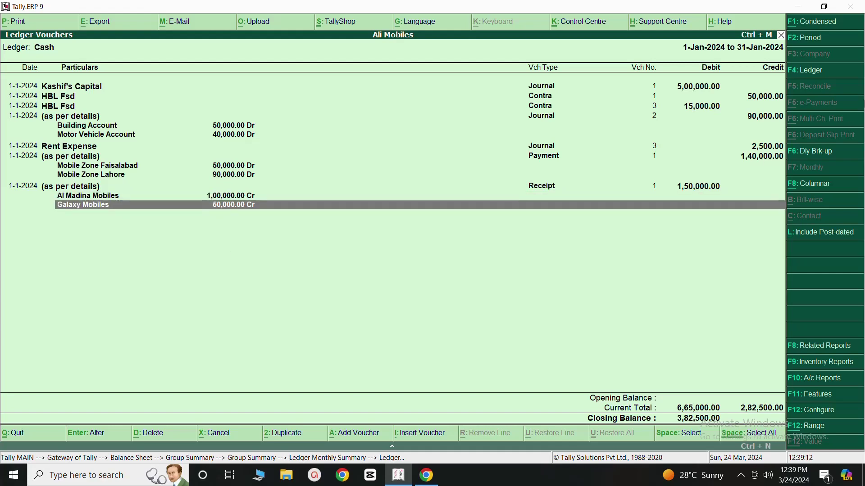
Close the Cash ledger reports and the Balance Sheet to return to the Gateway of Tally.
left_click(784, 36)
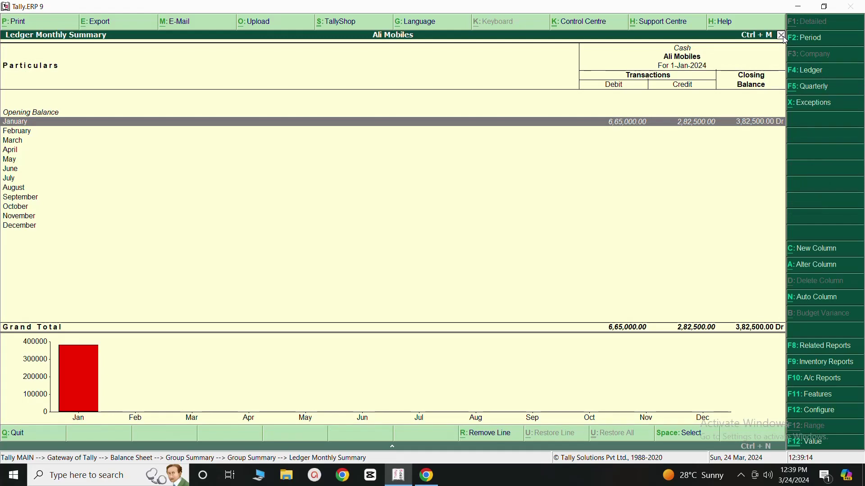
left_click(784, 37)
left_click(784, 37)
left_click(783, 37)
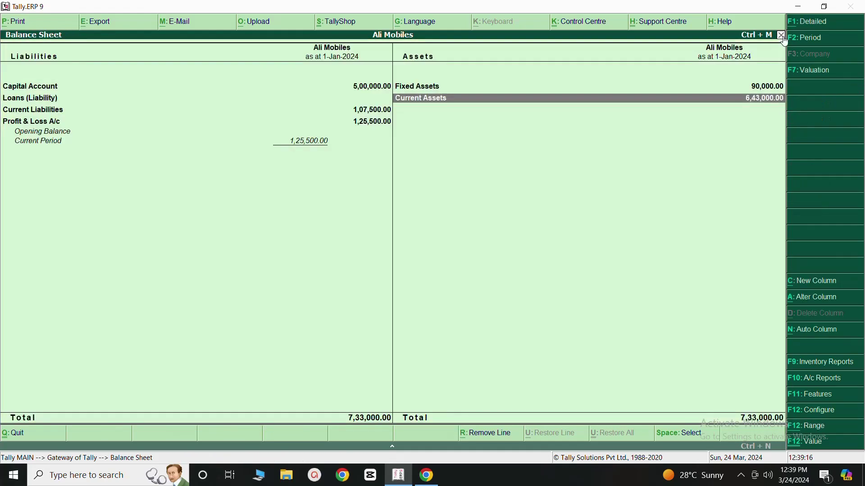
left_click(783, 36)
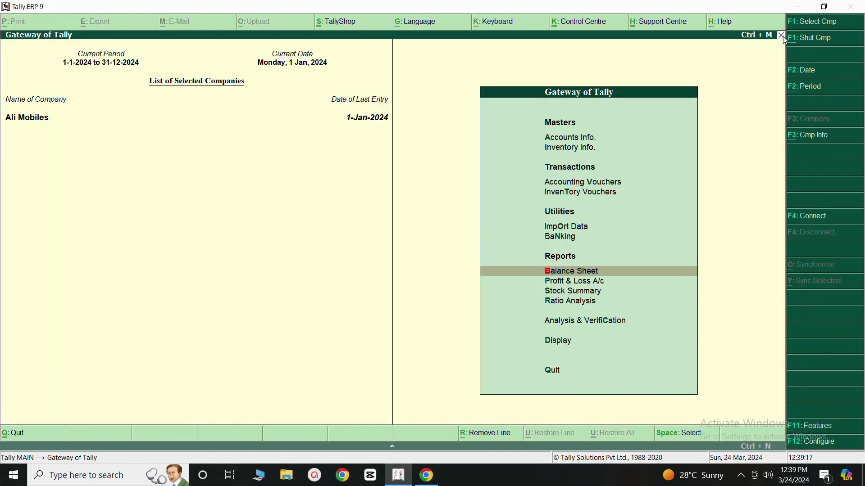
Display the Al Madina Mobiles ledger vouchers through the Account Books ledger report.
left_click(568, 344)
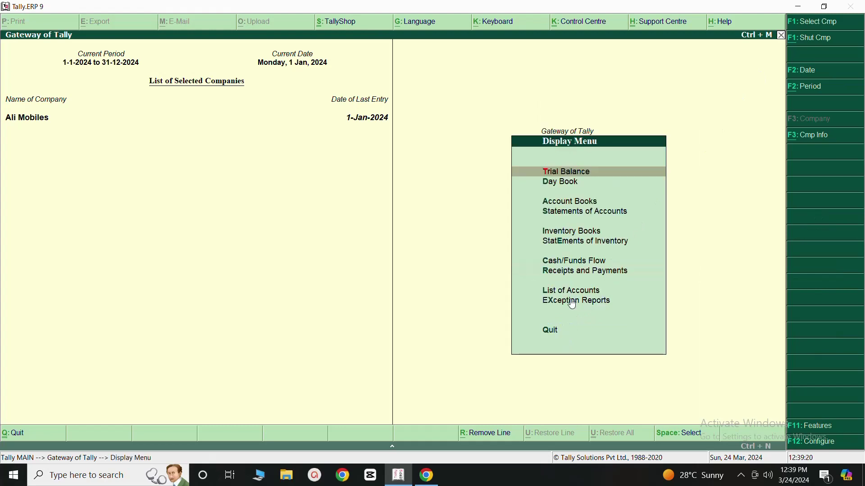
left_click(569, 203)
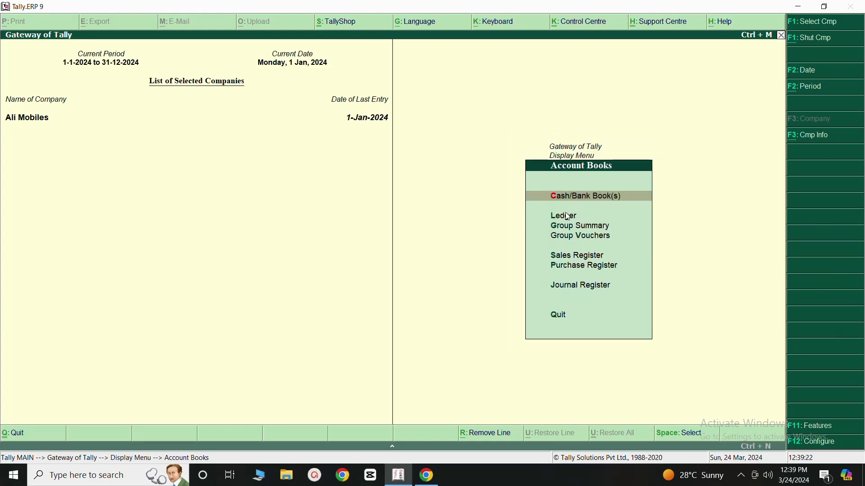
left_click(566, 216)
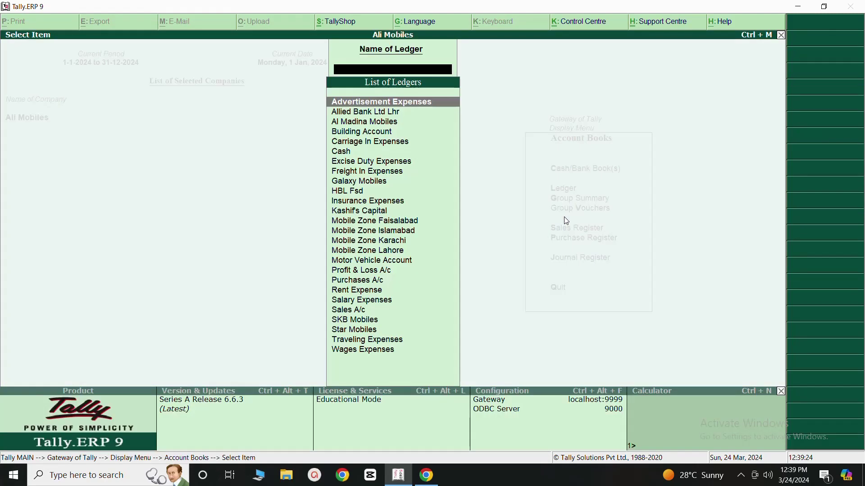
type("M")
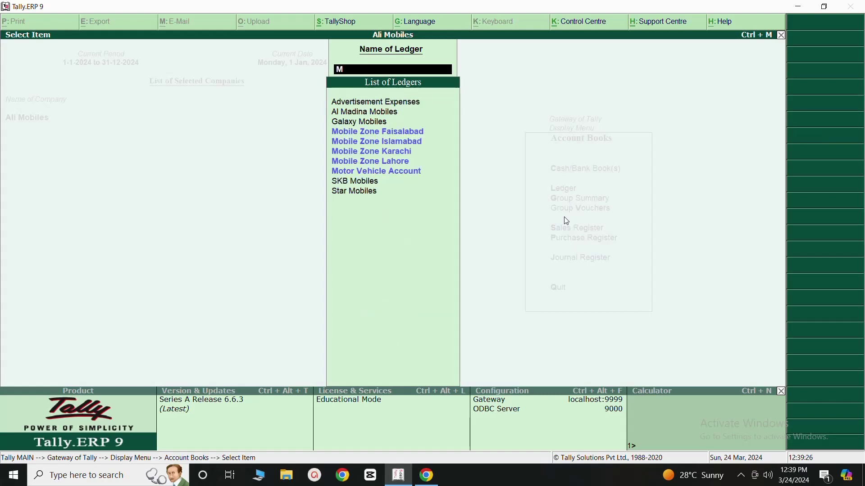
left_click(369, 114)
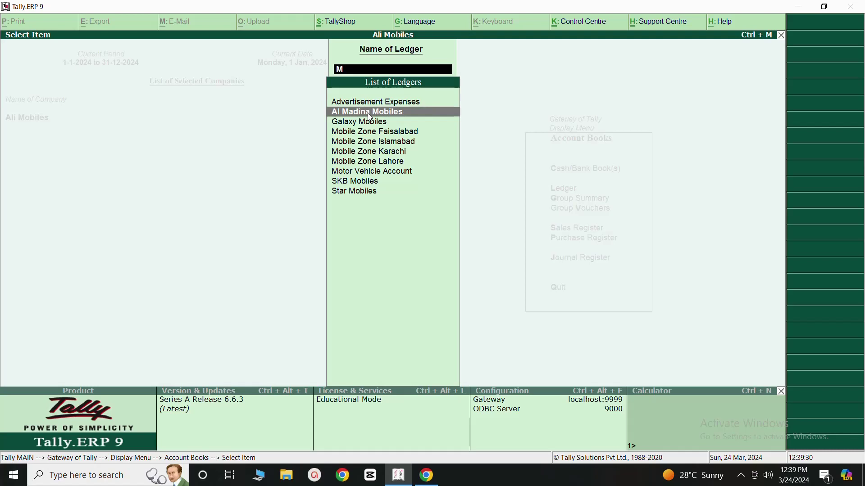
left_click(368, 114)
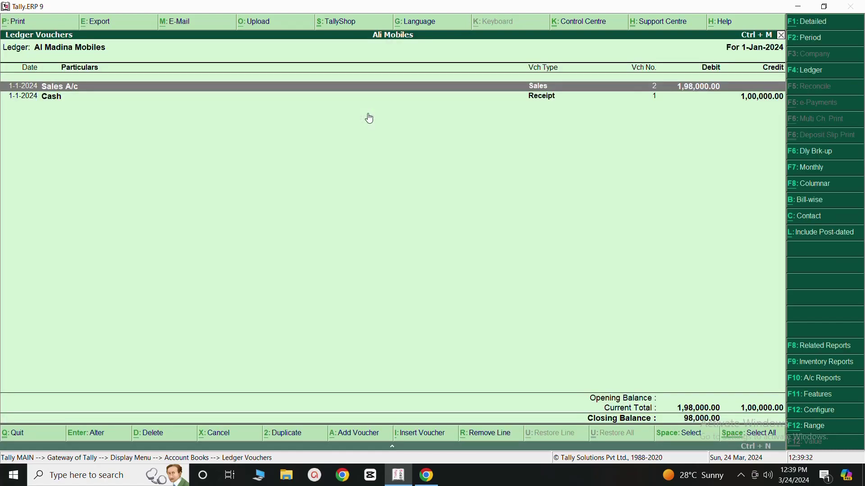
Review the cash receipt voucher from the Al Madina Mobiles ledger, and return to the Gateway of Tally.
key("Down")
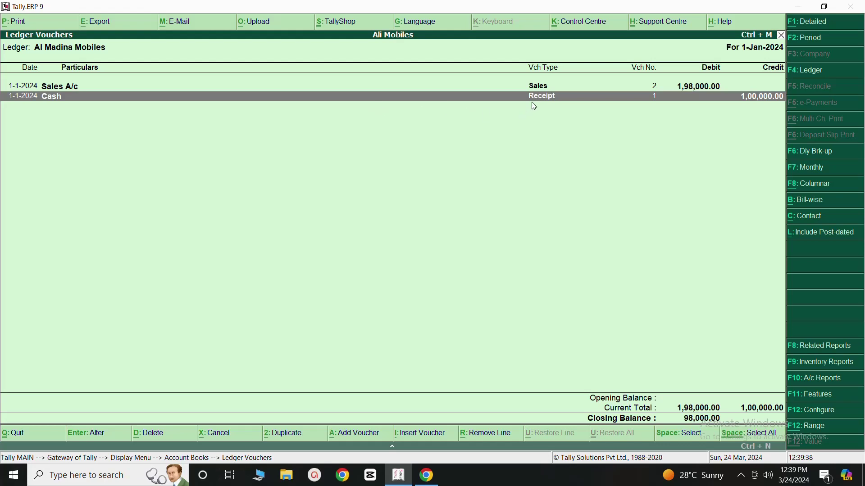
key("Return")
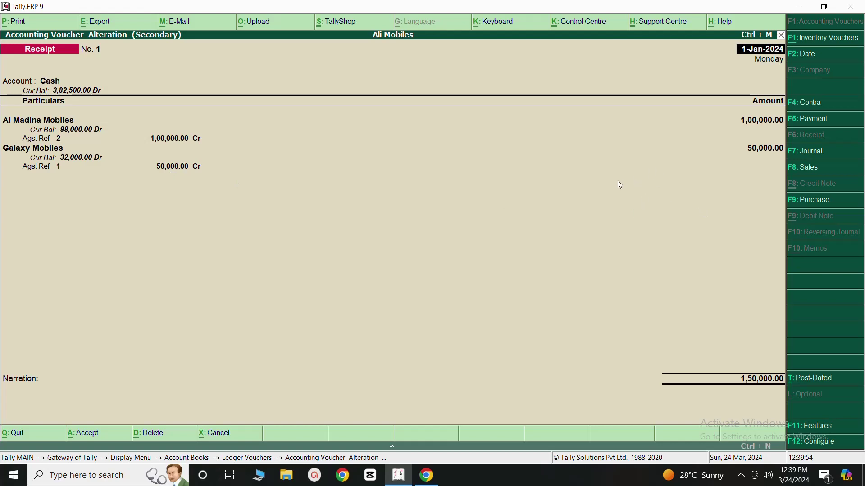
left_click(782, 36)
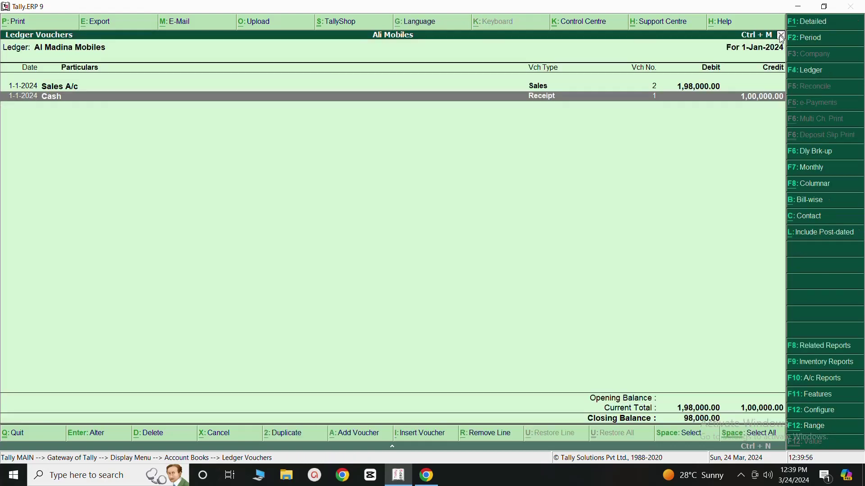
left_click(782, 36)
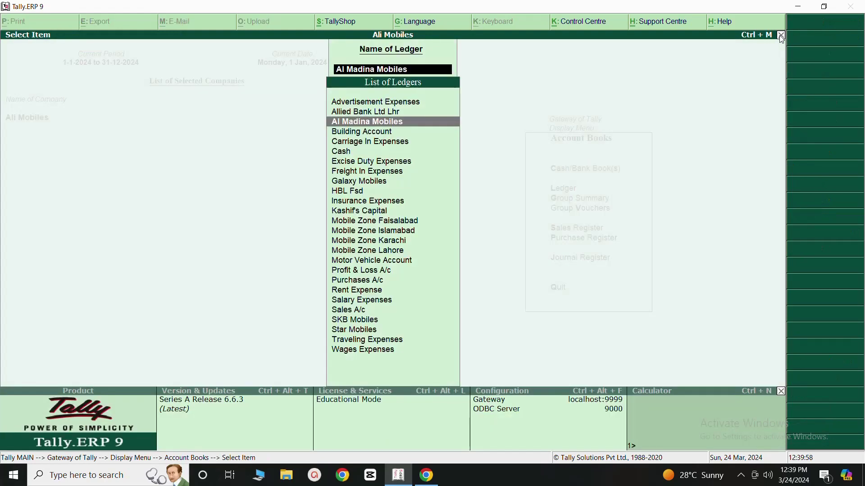
left_click(782, 36)
left_click(782, 36)
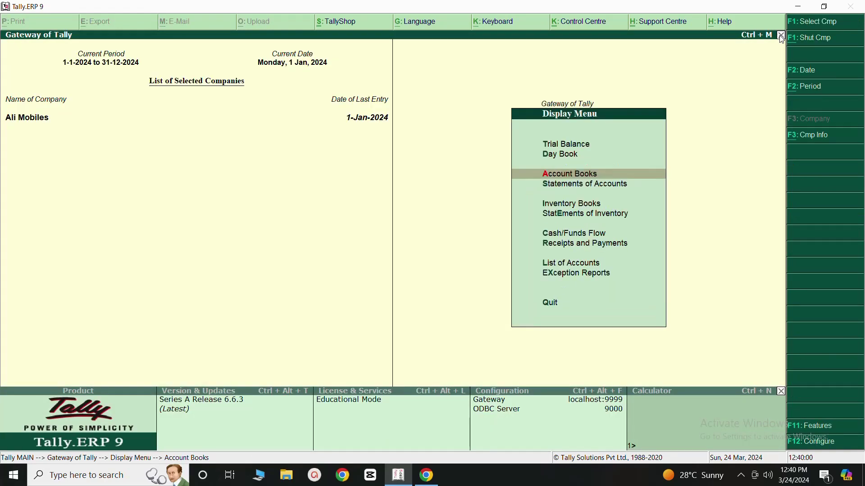
left_click(783, 37)
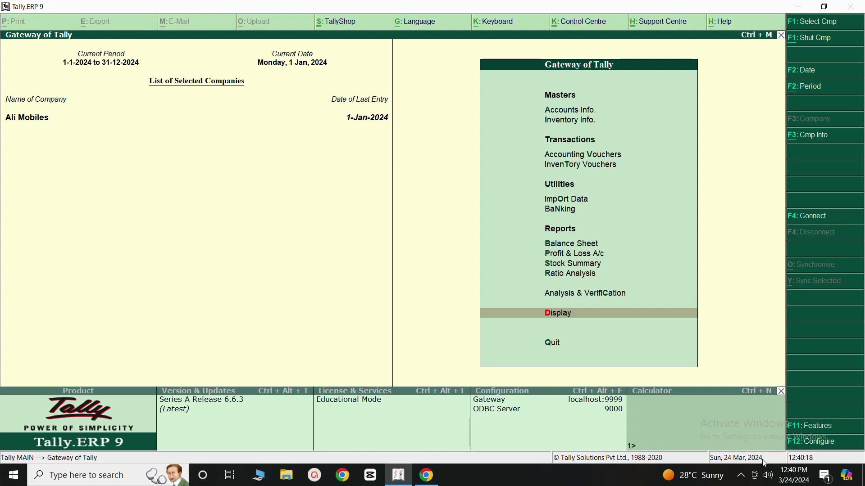
left_click(741, 476)
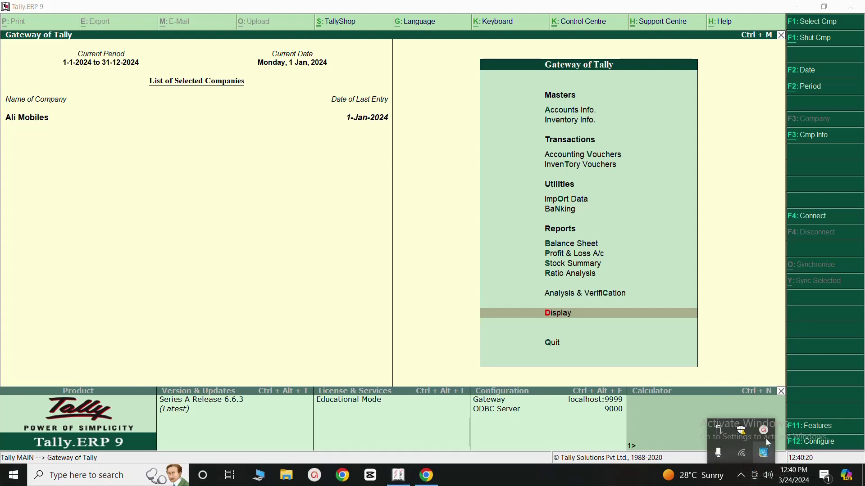